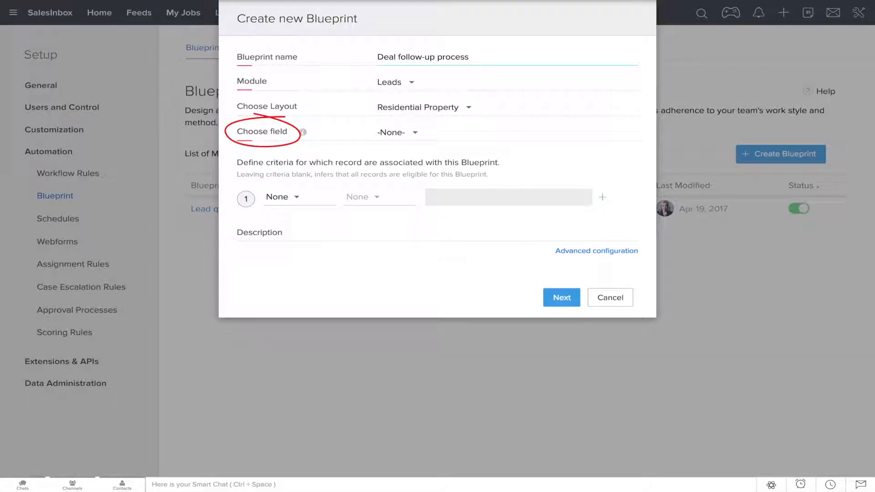
# Set the new blueprint's module to Deals with the Standard layout and choose Stage as its field.
pyautogui.click(403, 83)
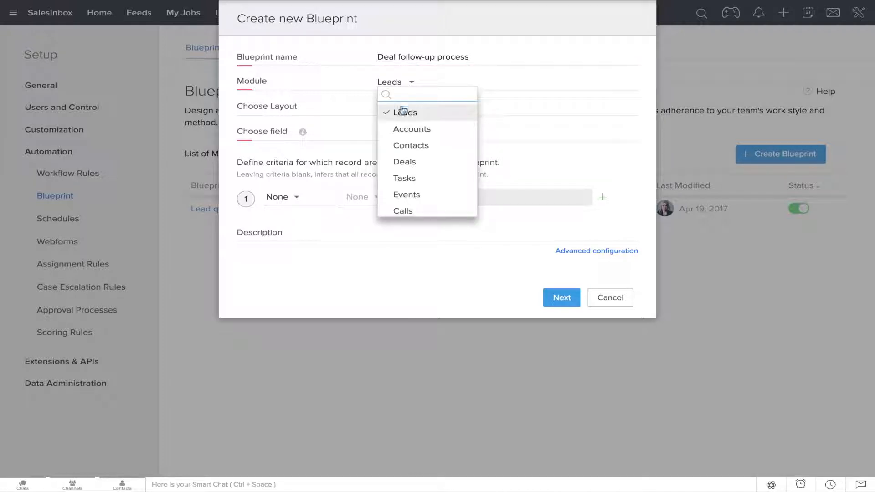
pyautogui.click(401, 161)
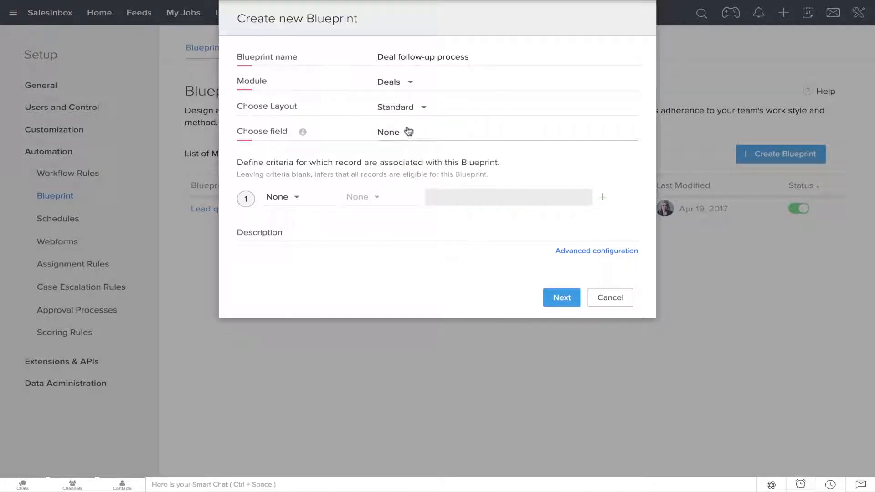
pyautogui.click(406, 131)
pyautogui.click(405, 164)
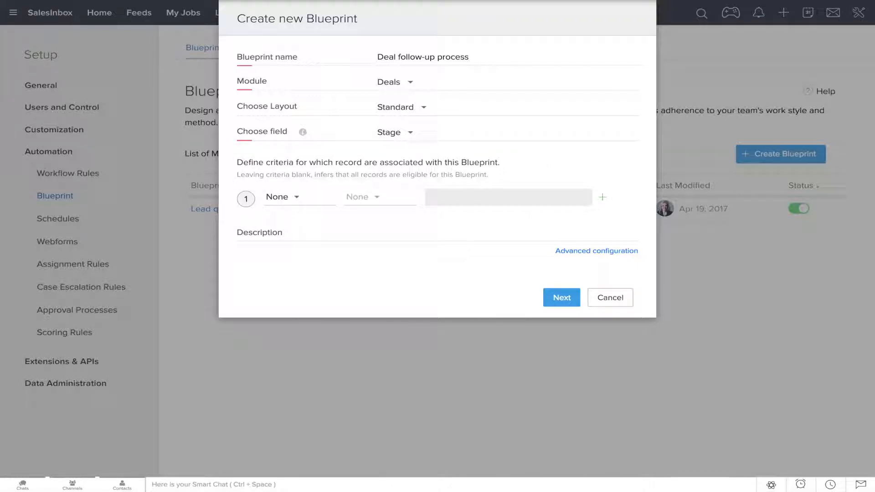
# Define the blueprint's entry criterion as Amount >= 50000 and continue to the process editor.
pyautogui.click(277, 197)
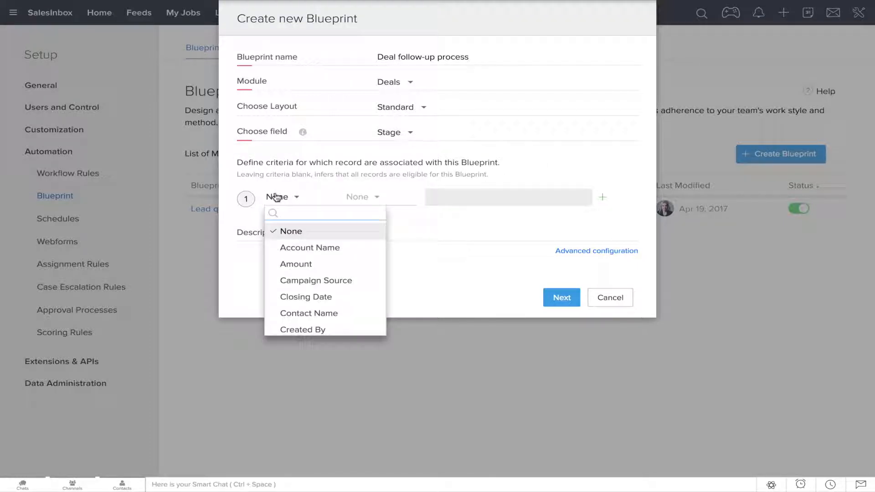
pyautogui.write('Am')
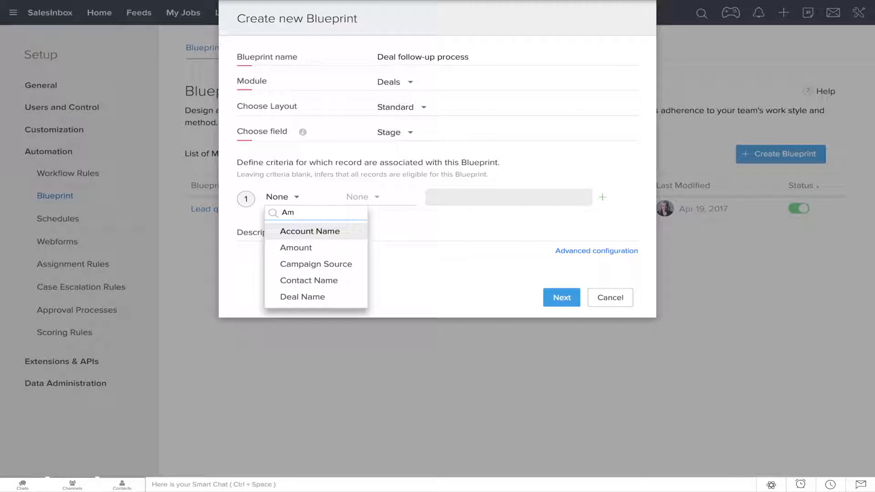
pyautogui.click(274, 248)
pyautogui.click(357, 213)
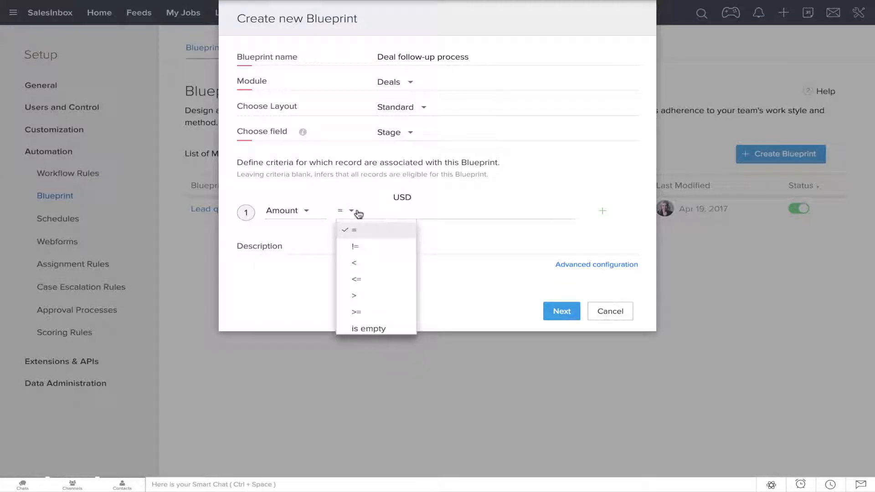
pyautogui.click(364, 308)
pyautogui.click(410, 213)
pyautogui.write('50000')
pyautogui.click(561, 310)
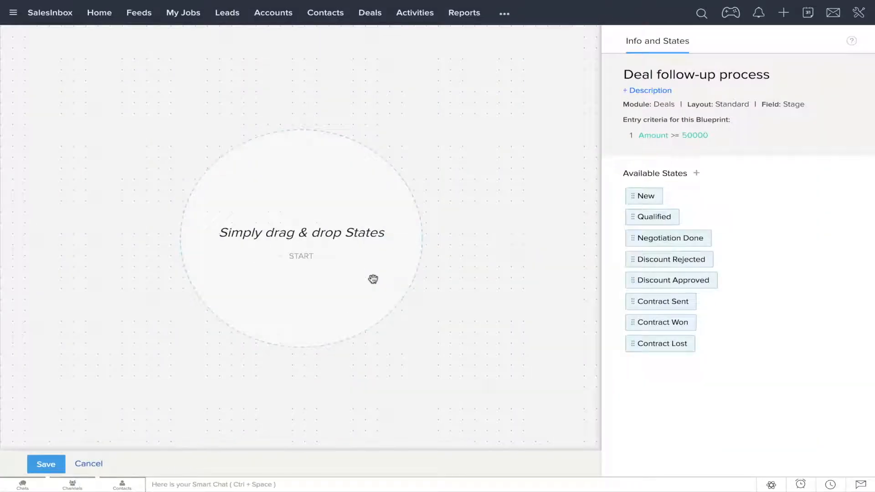
# Lay out the New, Qualified, Negotiation Done, Discount Rejected, Discount Approved, Contract Sent, Contract Won and Contract Lost states on the canvas.
pyautogui.moveTo(638, 196); pyautogui.dragTo(291, 176)
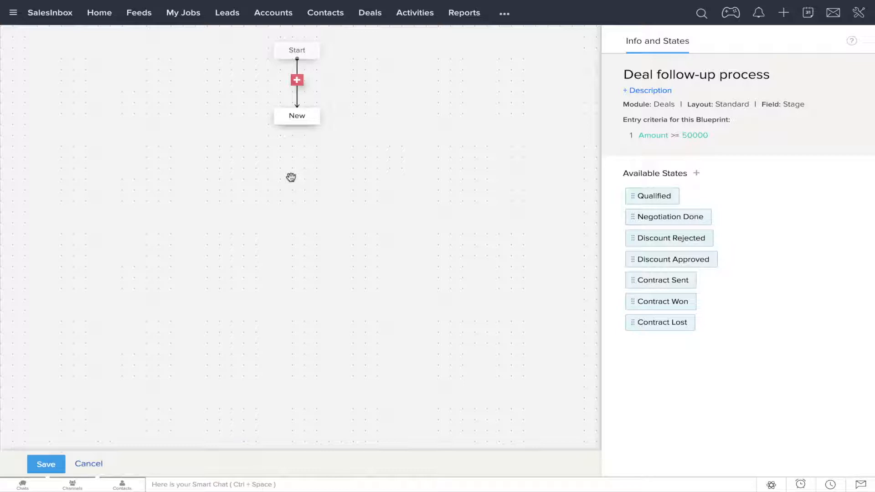
pyautogui.moveTo(651, 196); pyautogui.dragTo(295, 182)
pyautogui.moveTo(669, 216); pyautogui.dragTo(314, 246)
pyautogui.moveTo(670, 195); pyautogui.dragTo(401, 287)
pyautogui.moveTo(669, 217); pyautogui.dragTo(178, 290)
pyautogui.moveTo(662, 196)
pyautogui.mouseDown()
pyautogui.moveTo(297, 336)
pyautogui.moveTo(195, 381)
pyautogui.moveTo(191, 398)
pyautogui.moveTo(441, 395)
pyautogui.mouseUp()
# Connect Negotiation Done to both discount states, Discount Approved to Contract Sent, that to Contract Won and Contract Lost, and Discount Rejected back to Negotiation Done.
pyautogui.moveTo(297, 125)
pyautogui.mouseDown()
pyautogui.moveTo(297, 235)
pyautogui.moveTo(186, 275)
pyautogui.mouseUp()
pyautogui.moveTo(335, 242); pyautogui.dragTo(402, 276)
pyautogui.moveTo(186, 294); pyautogui.dragTo(267, 335)
pyautogui.moveTo(285, 344); pyautogui.dragTo(176, 379)
pyautogui.moveTo(297, 344); pyautogui.dragTo(399, 379)
pyautogui.moveTo(402, 295); pyautogui.dragTo(298, 251)
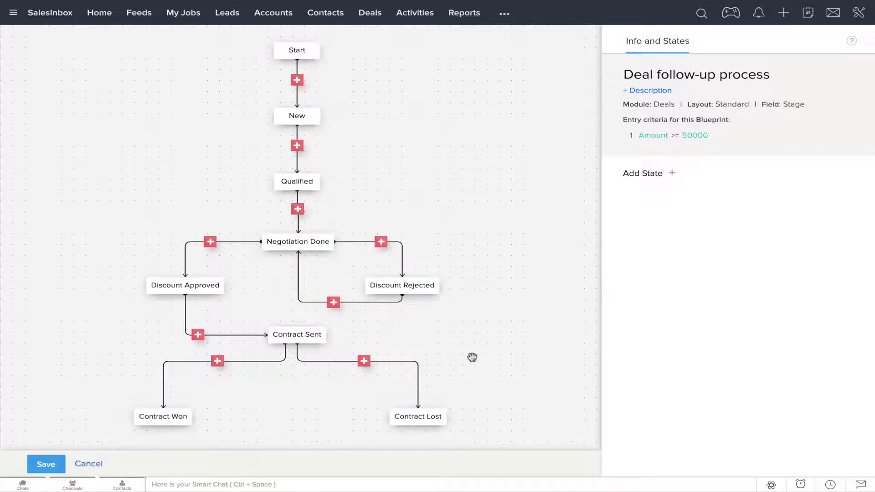
# Create a transition named "New" between Start and New with the description "First stage in the process".
pyautogui.click(298, 81)
pyautogui.write('New')
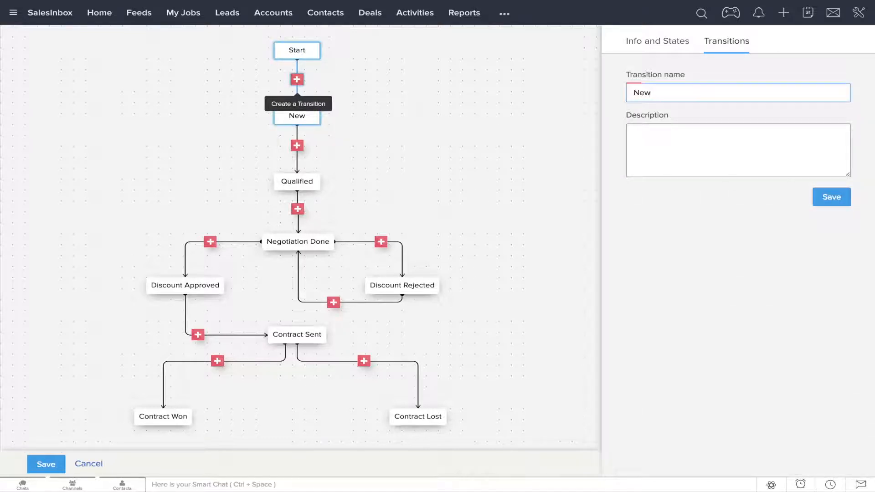
pyautogui.click(661, 159)
pyautogui.write('First stage in the process')
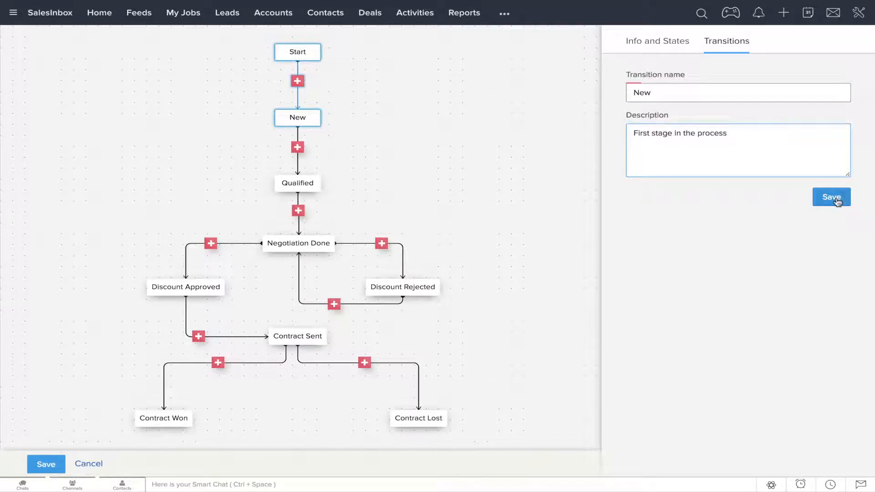
pyautogui.click(832, 197)
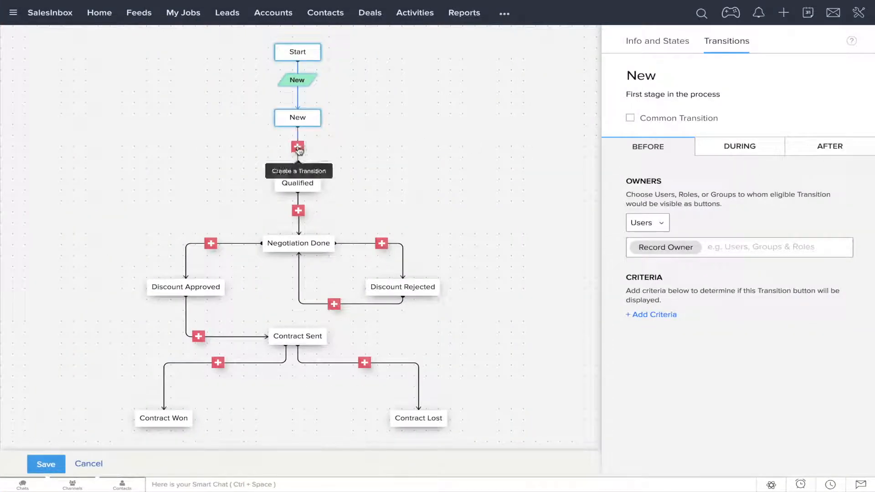
# Create a transition named "Qualify" between New and Qualified with the description "Enter customer's requirements as notes".
pyautogui.click(298, 147)
pyautogui.write('Qualify')
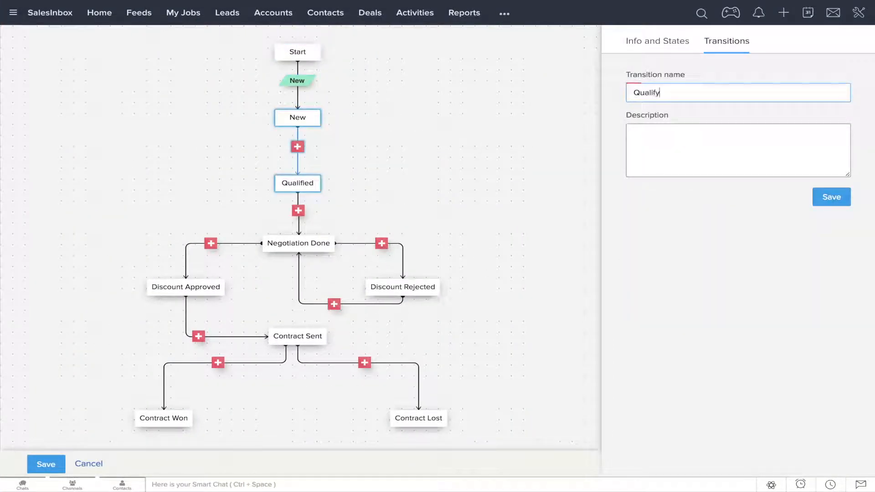
pyautogui.click(634, 133)
pyautogui.write("Enter customer's requirements as notes")
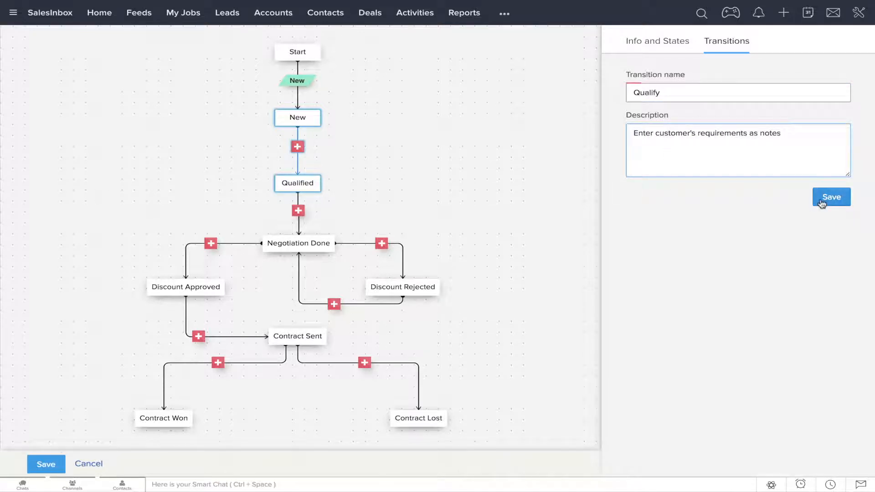
pyautogui.click(827, 198)
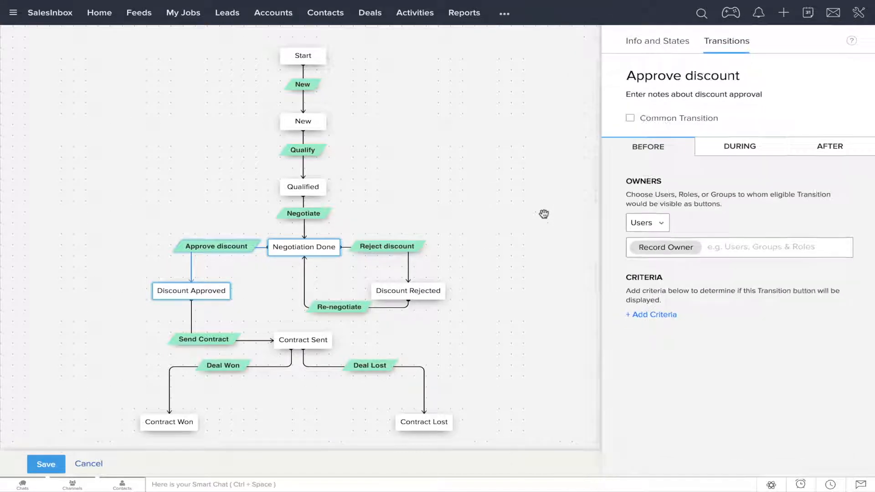
# Review the Before, During and After settings of the Approve discount transition.
pyautogui.click(643, 149)
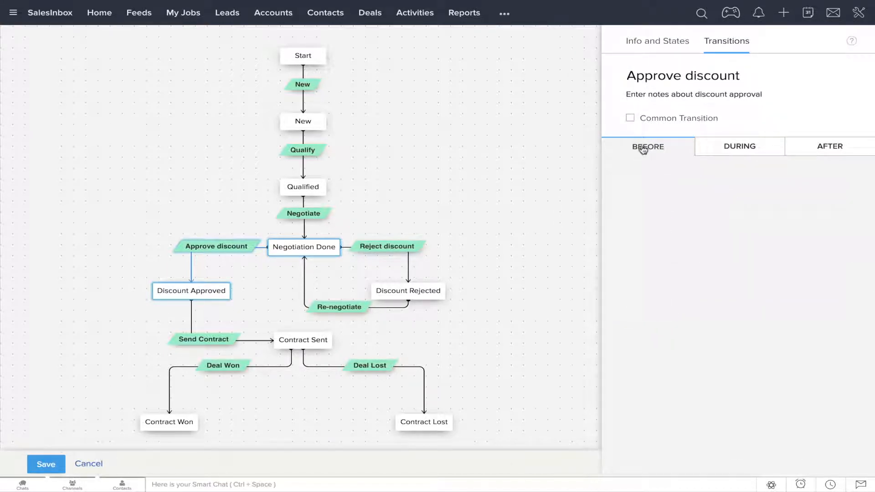
pyautogui.click(716, 148)
pyautogui.click(821, 148)
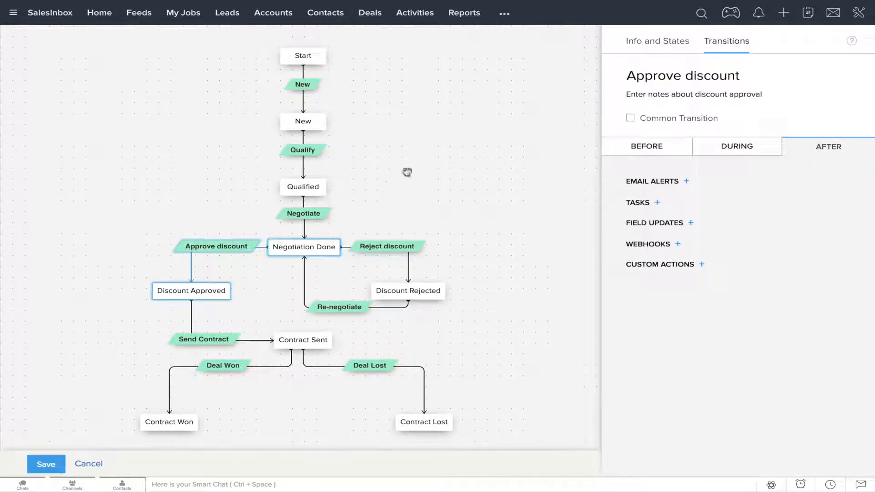
# Add the Discount field to the During settings of the Negotiate transition.
pyautogui.click(315, 219)
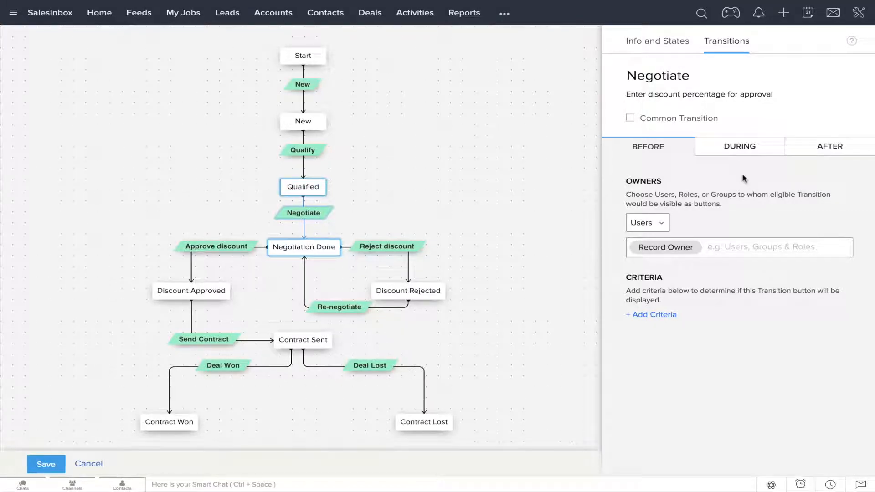
pyautogui.click(726, 148)
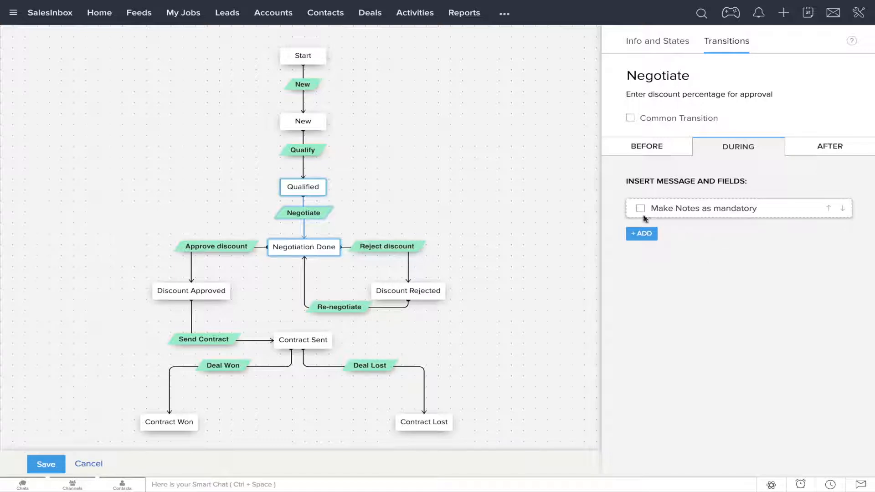
pyautogui.click(642, 234)
pyautogui.click(663, 290)
pyautogui.write('Dis')
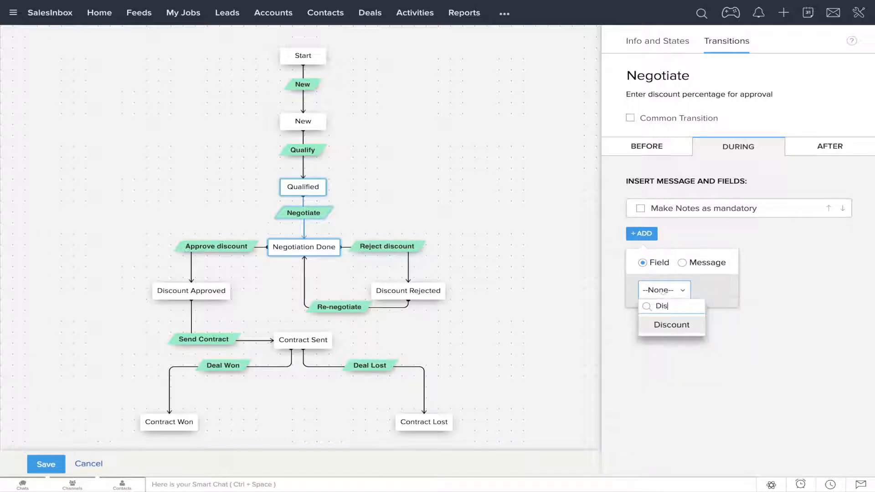
pyautogui.click(667, 326)
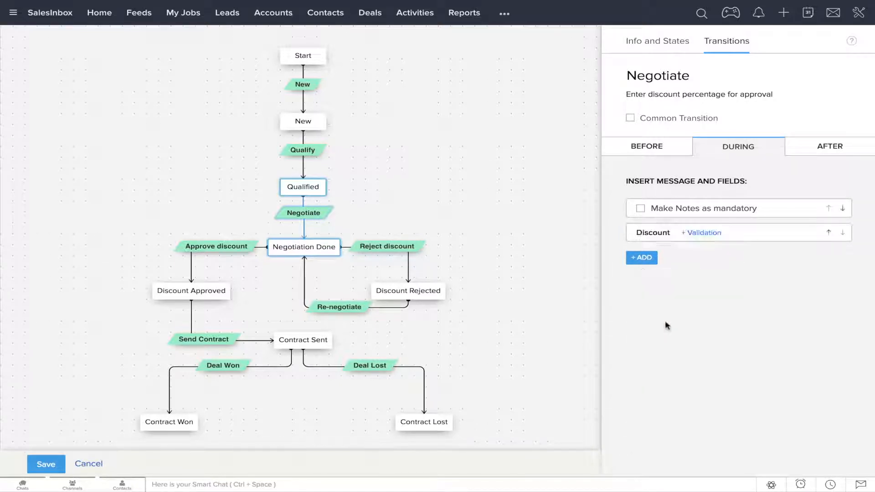
# Validate the Discount field as <= 25 with the alert message "Sorry! Discount cannot be greater than 25%".
pyautogui.click(700, 234)
pyautogui.click(330, 63)
pyautogui.click(390, 130)
pyautogui.click(417, 65)
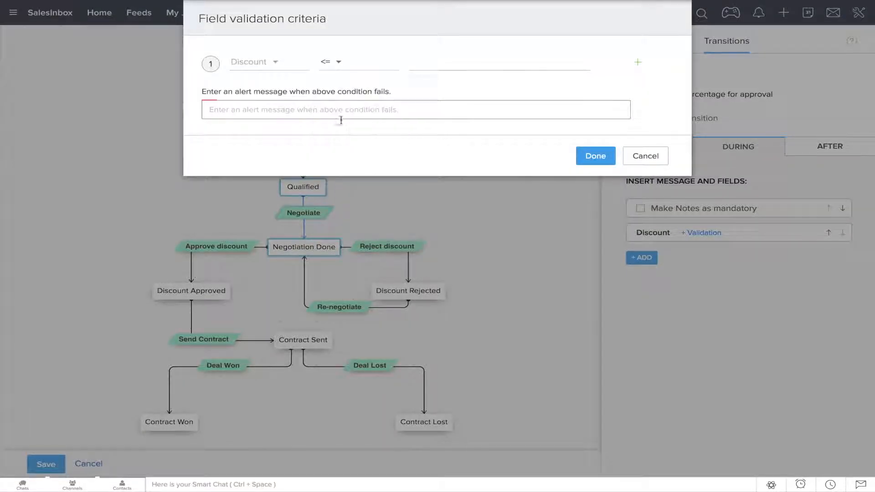
pyautogui.click(348, 109)
pyautogui.write('Sor')
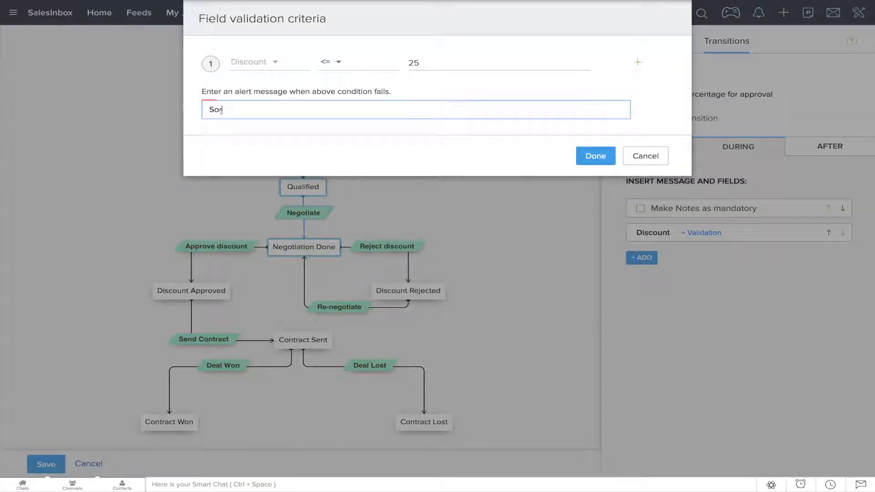
pyautogui.write('ry! Discount cannot be greater than 25%')
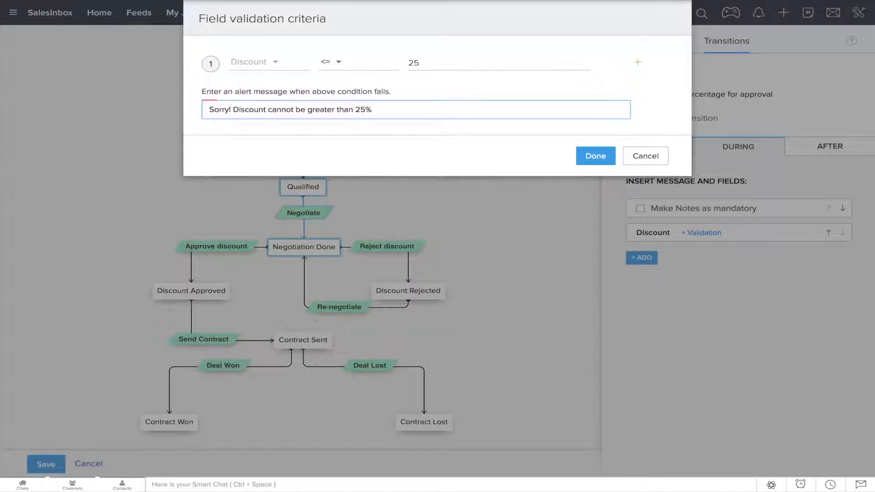
pyautogui.click(605, 156)
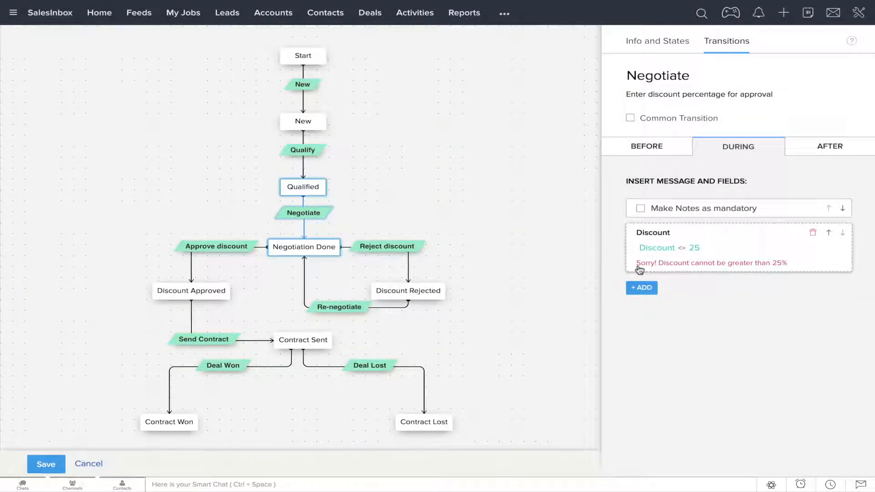
# Add a Closing Date field validated as age in days <= 30, with the alert "Sorry! Closing date cannot exceed 30 days.".
pyautogui.click(642, 289)
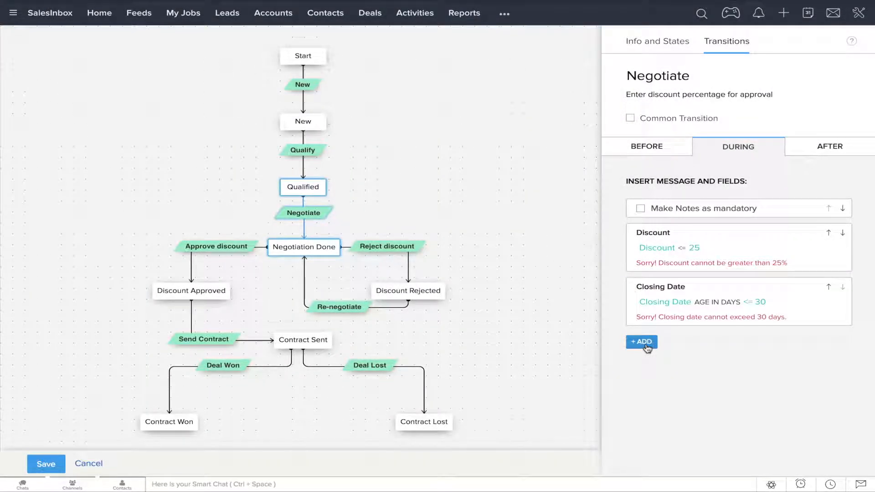
# Add the message "1. Please enter the closing date. 2. Enter the discount percentage." on two lines, and make notes mandatory for the Negotiate transition.
pyautogui.click(647, 346)
pyautogui.click(680, 369)
pyautogui.click(674, 398)
pyautogui.write('1. Please enter the closing date.')
pyautogui.press('Return')
pyautogui.write('2. Enter the discount percentage.')
pyautogui.click(641, 209)
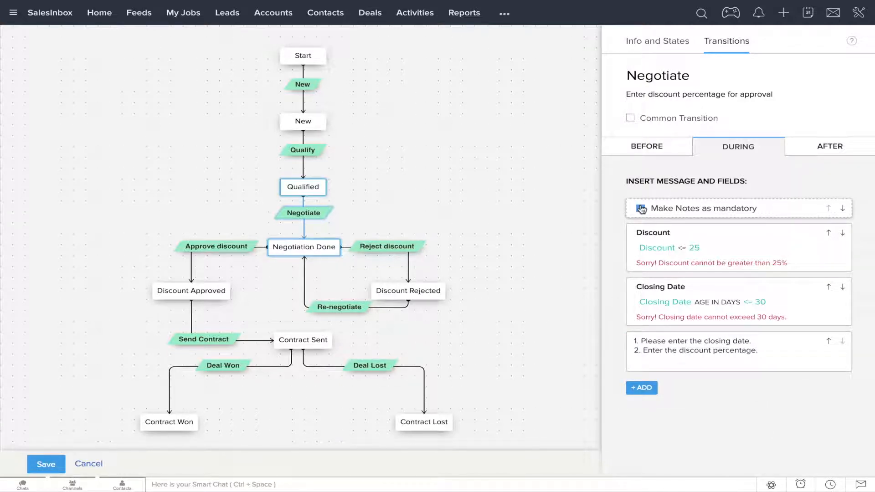
# Add an after-transition email alert "Deal submitted for discount approval" to Negotiate, using the "Deal submitted for approval" template.
pyautogui.click(807, 148)
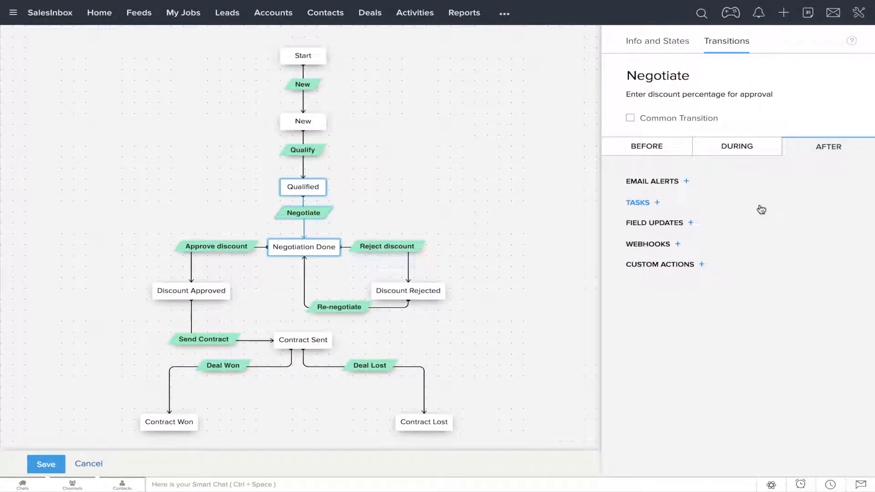
pyautogui.click(655, 181)
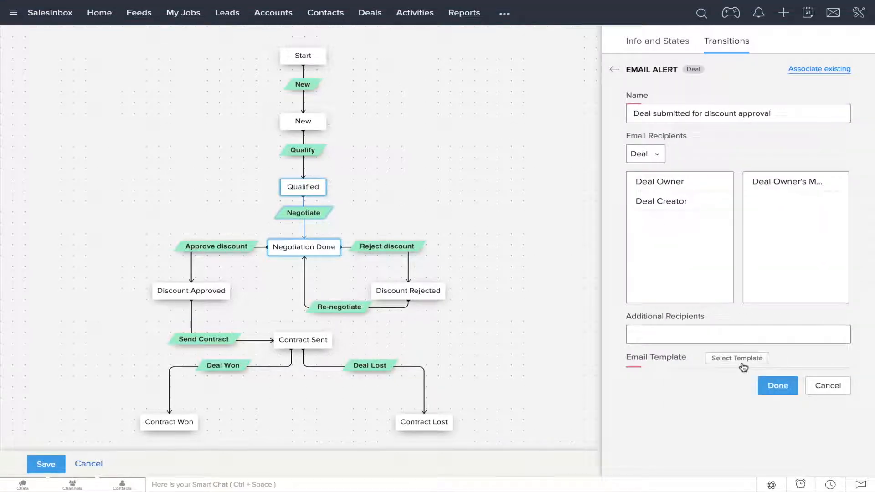
pyautogui.click(742, 363)
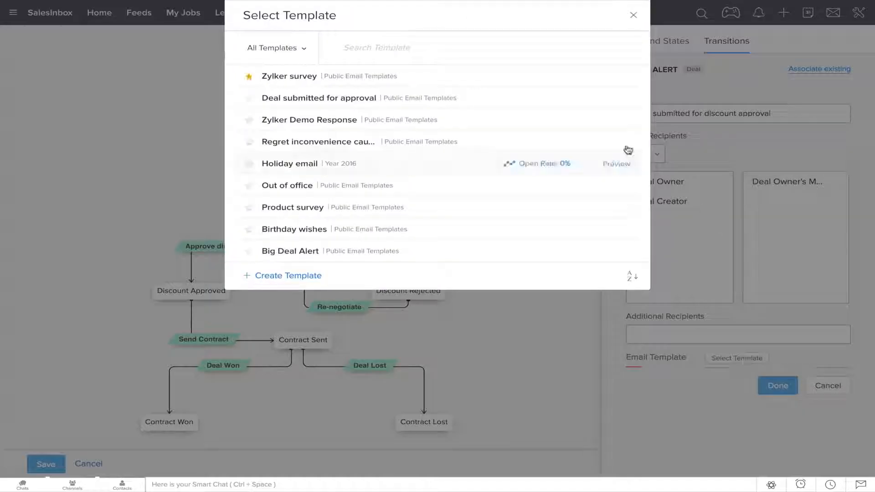
pyautogui.click(367, 99)
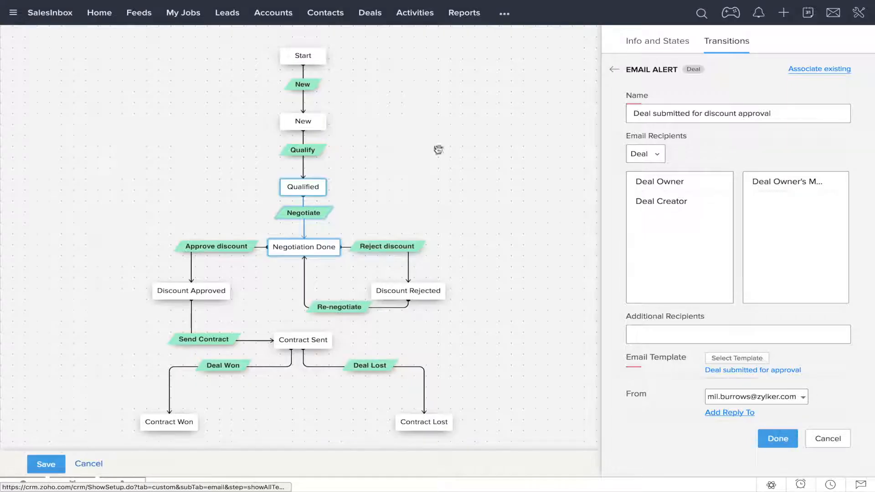
pyautogui.click(777, 438)
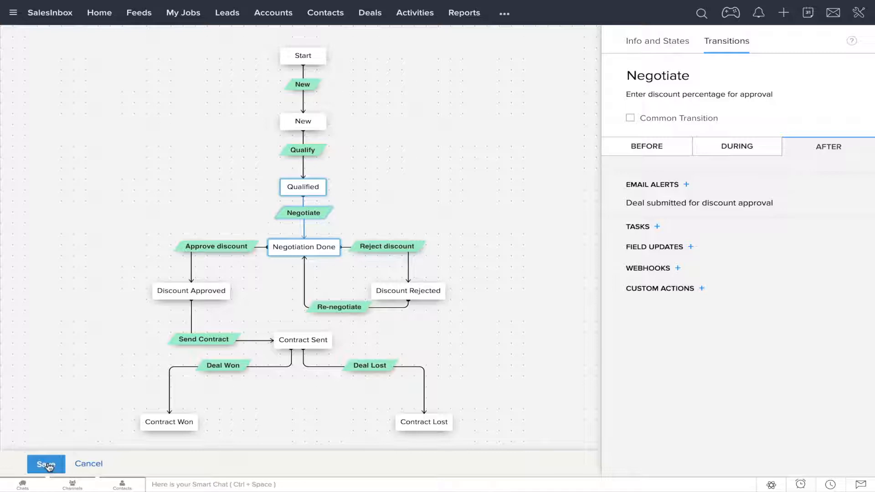
# Make Deal Lost a common transition and open its list of included states.
pyautogui.click(369, 365)
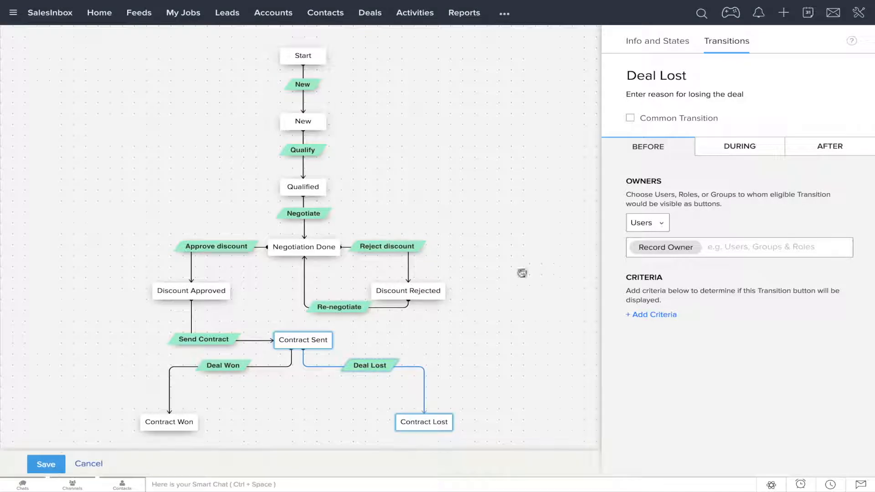
pyautogui.click(631, 119)
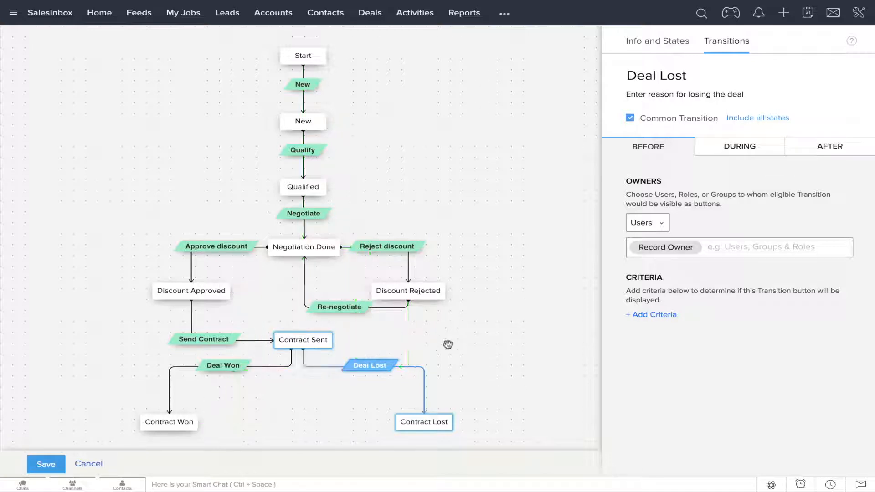
pyautogui.click(744, 119)
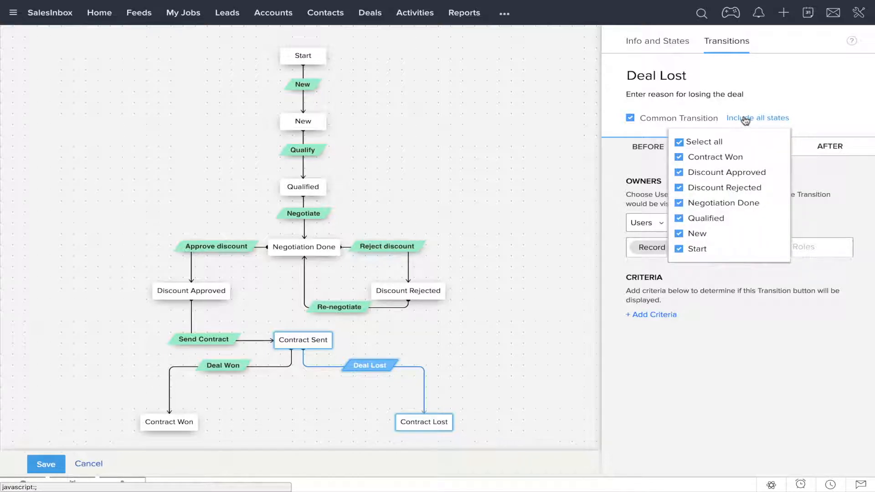
# Exclude the Contract Won state from the Deal Lost common transition and save the blueprint.
pyautogui.click(679, 157)
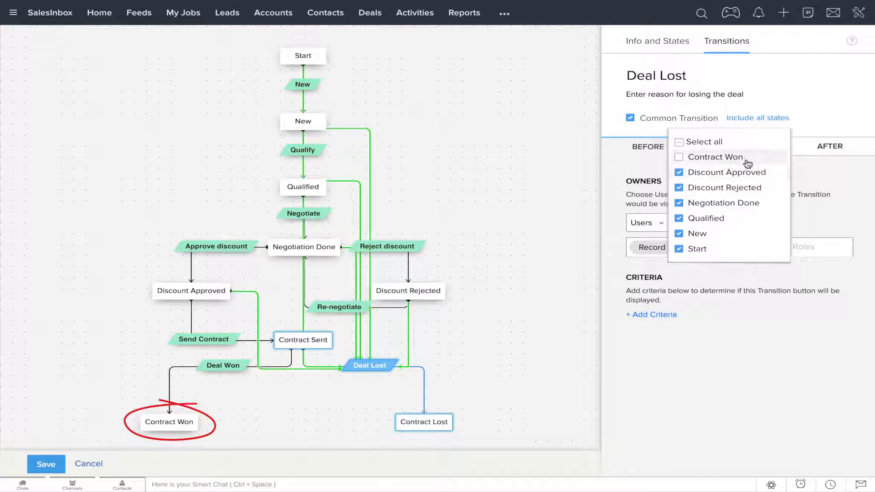
pyautogui.click(46, 464)
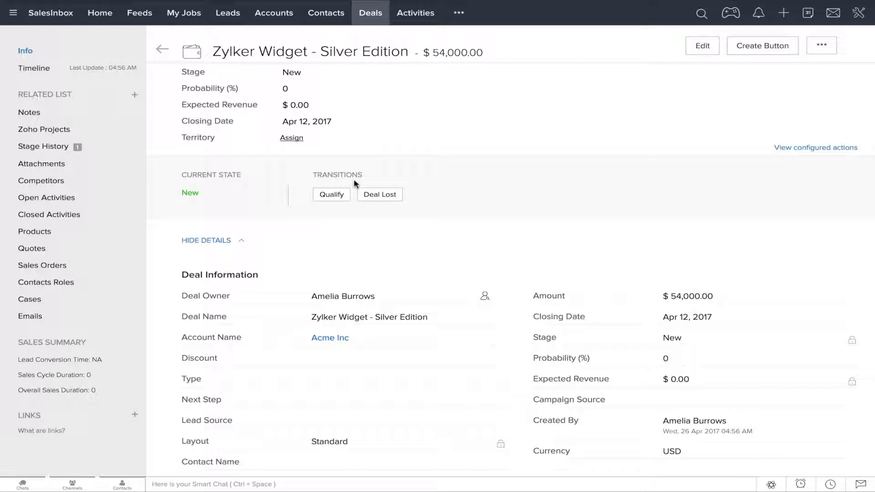
# Run the Qualify transition on the Zylker Widget - Silver Edition deal with the note "Customer requires product demo".
pyautogui.click(335, 194)
pyautogui.write('Customer requires product demo')
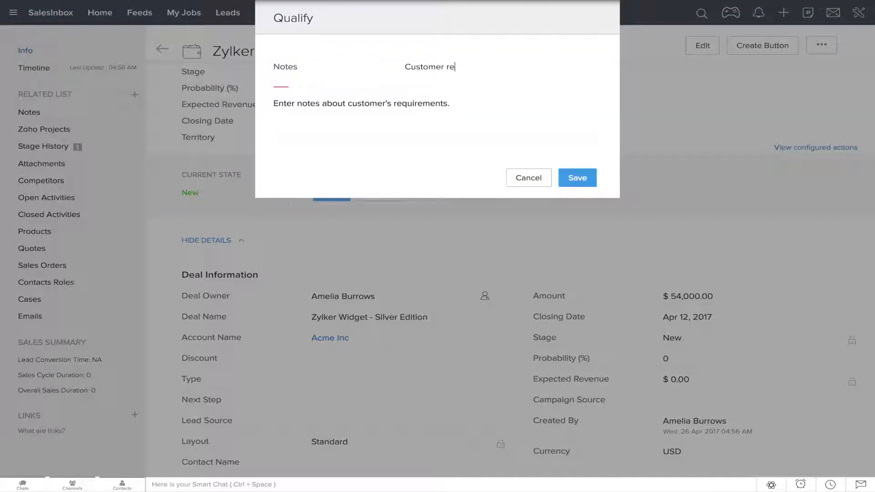
pyautogui.click(565, 177)
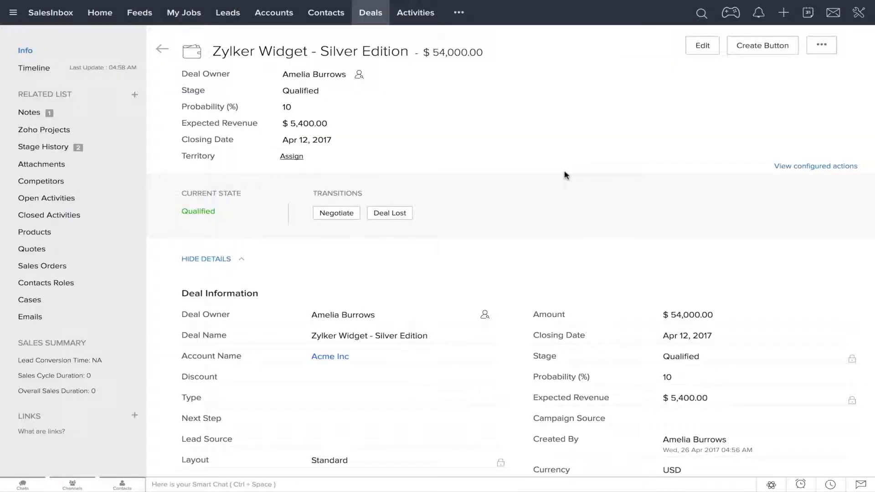
# Try to submit the Negotiate transition with the note "Referral discount applicable", a discount of 40 and closing date 04/19/2017.
pyautogui.click(342, 213)
pyautogui.write('Ref')
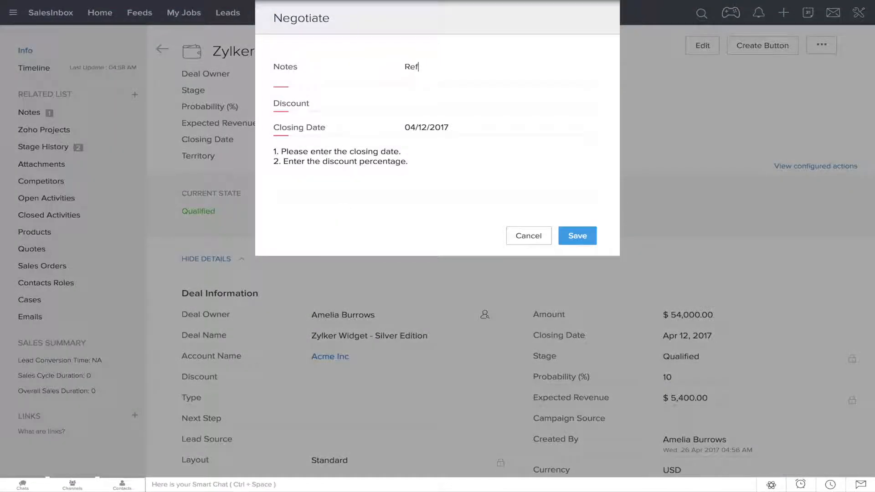
pyautogui.write('erral discount applicable')
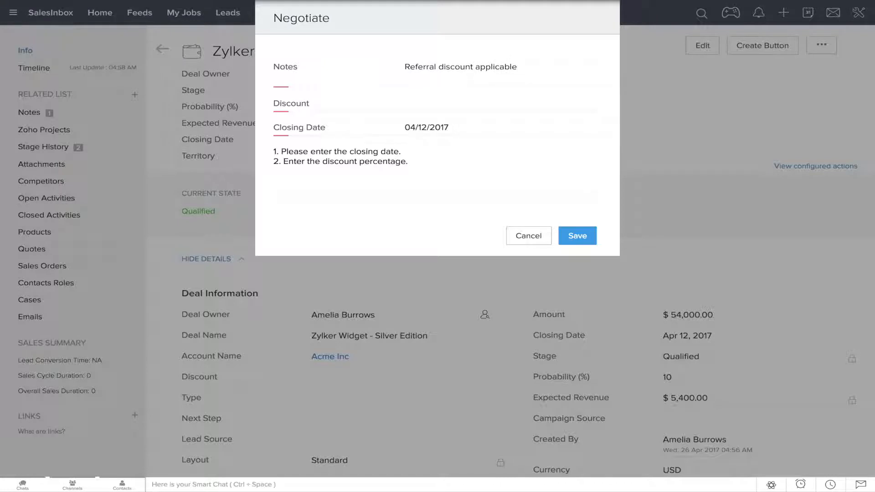
pyautogui.press('Tab')
pyautogui.write('40')
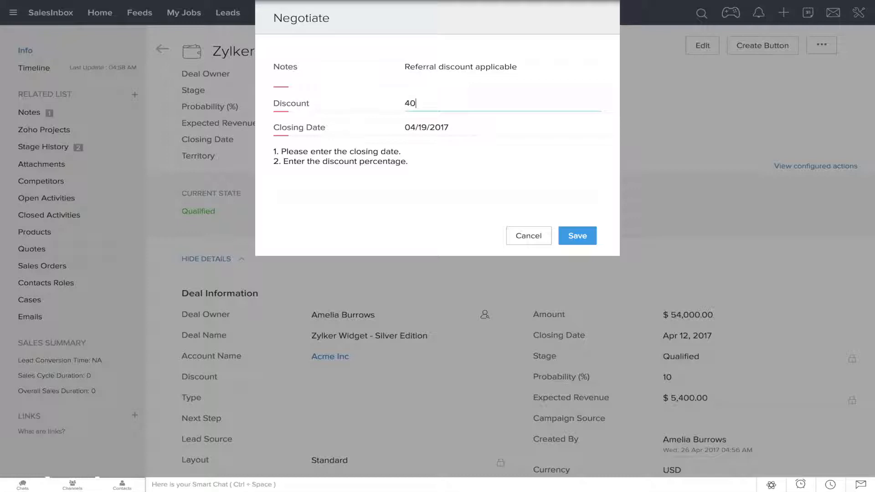
pyautogui.click(570, 239)
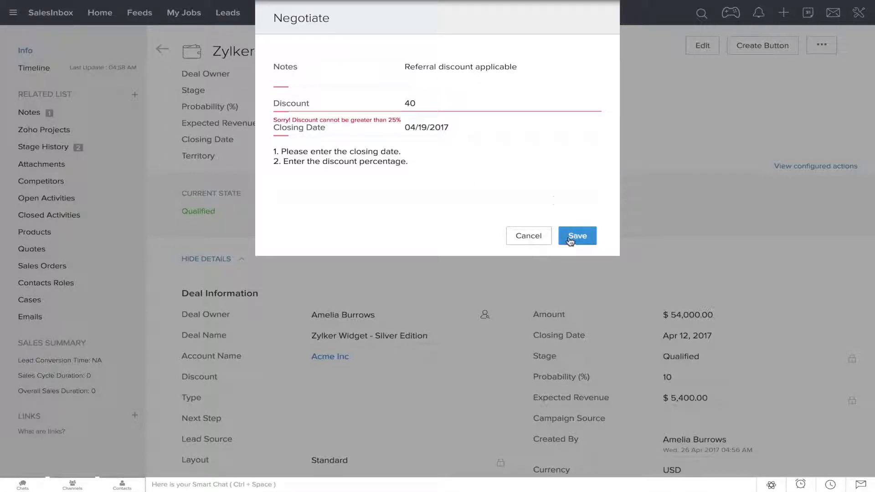
# Change the discount in the Negotiate transition to 20.
pyautogui.moveTo(417, 103); pyautogui.dragTo(387, 104)
pyautogui.write('20')
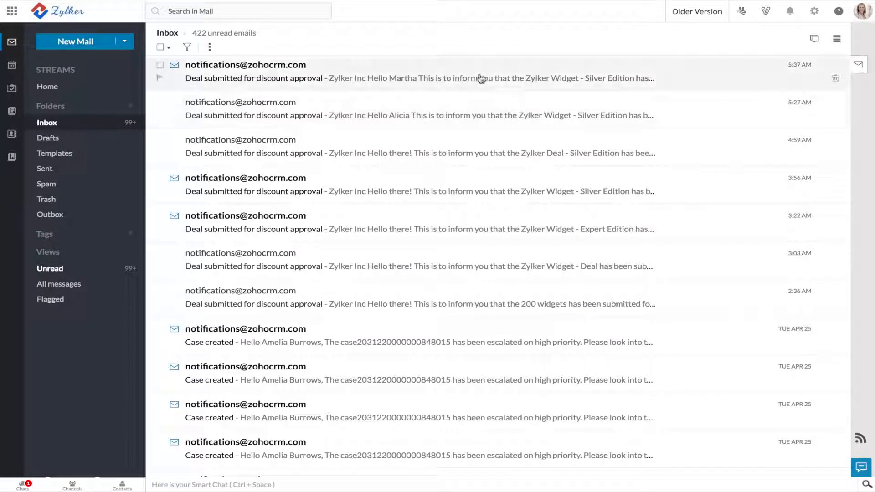
# Switch to the mail inbox and open the newest "Deal submitted for discount approval" notification.
pyautogui.click(480, 78)
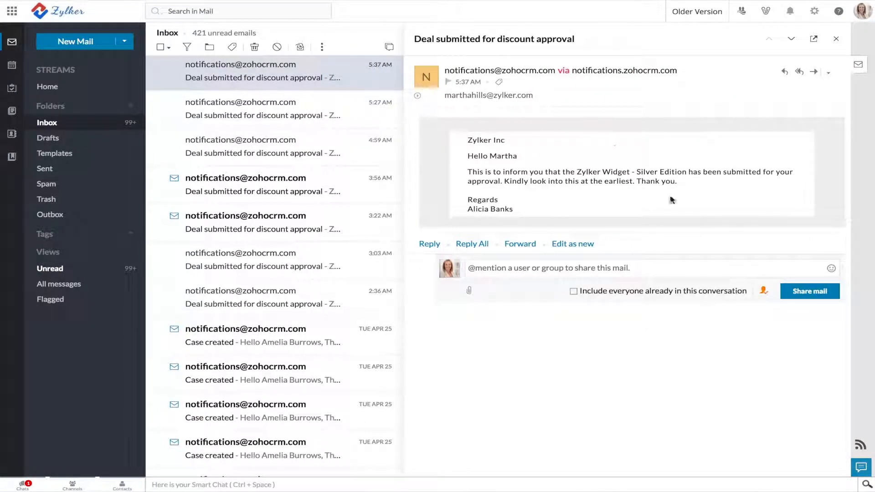